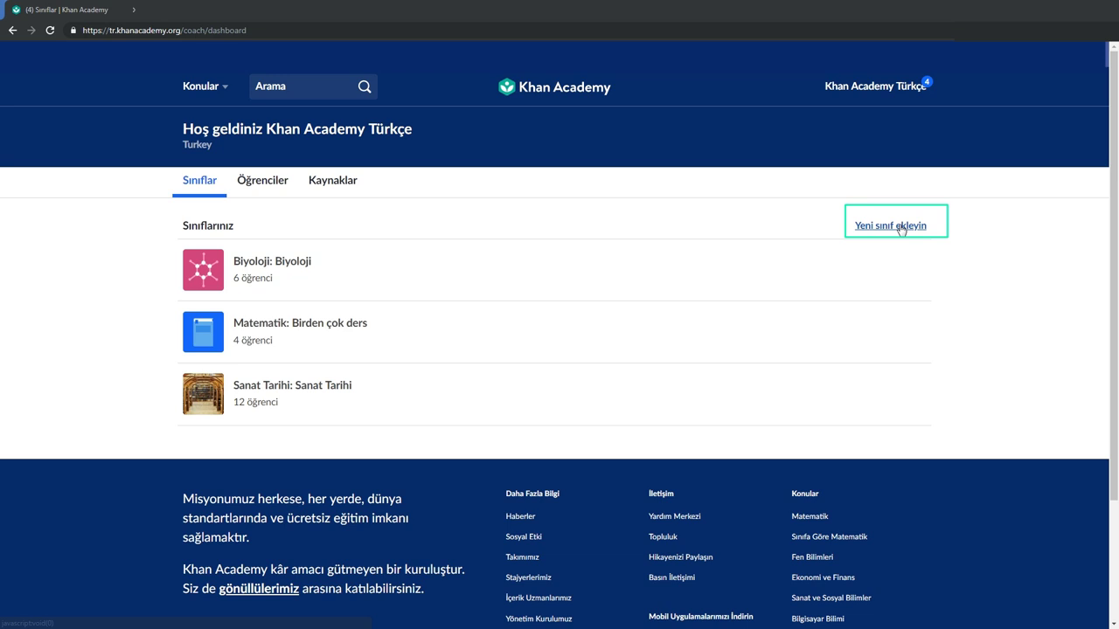
- Add a new class named "Matematik Sınıfı" and continue to its course selection
left_click(901, 228)
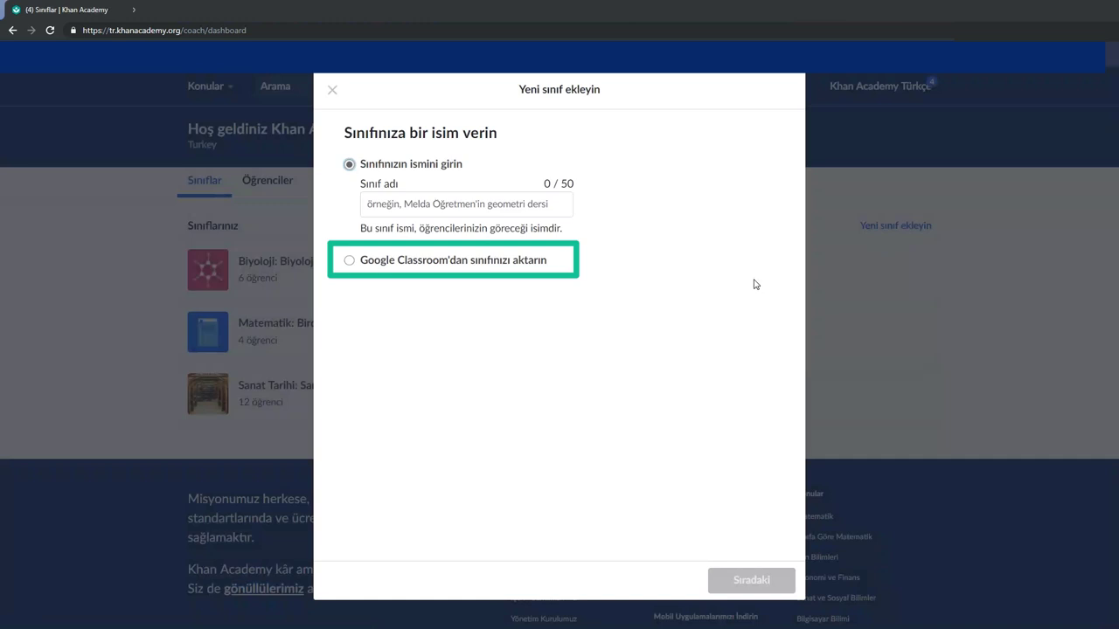
left_click(424, 205)
type("M")
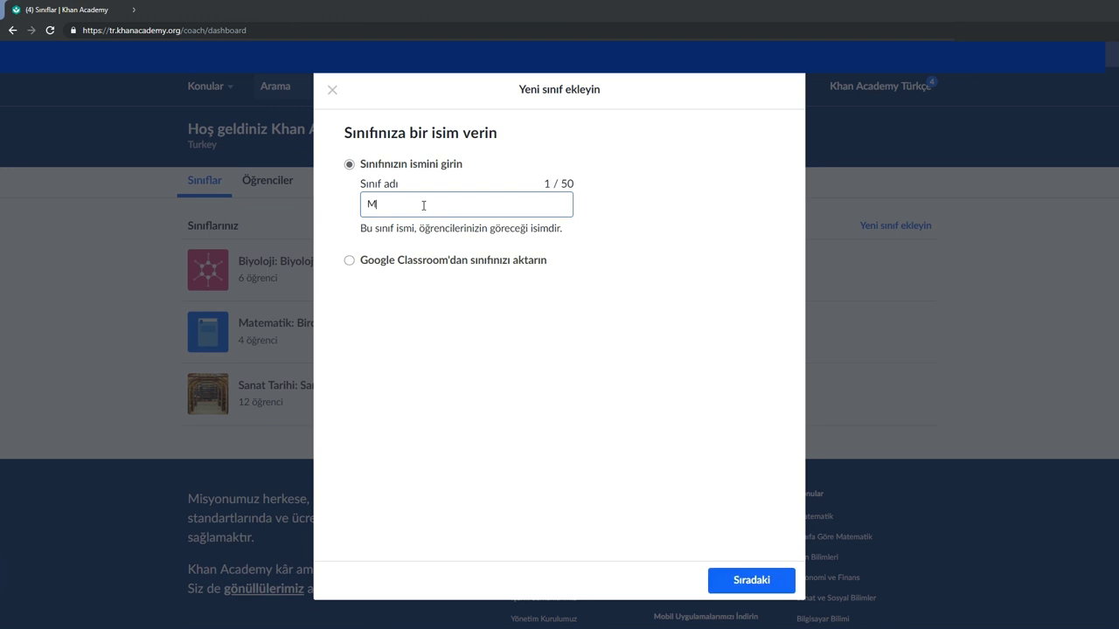
type("atematik Sinıfı")
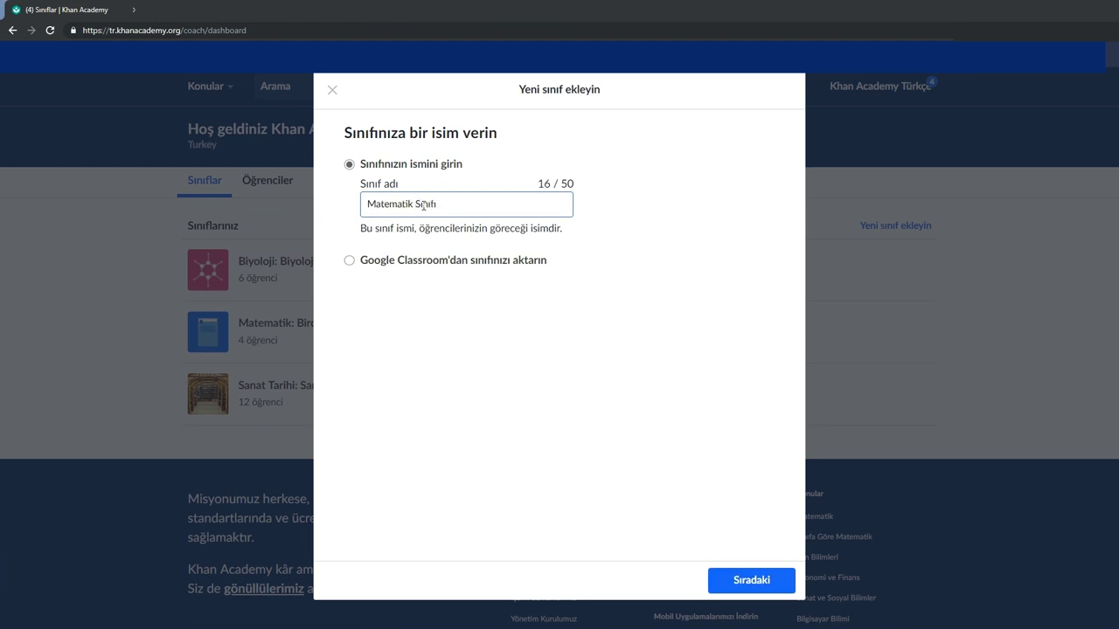
left_click(750, 583)
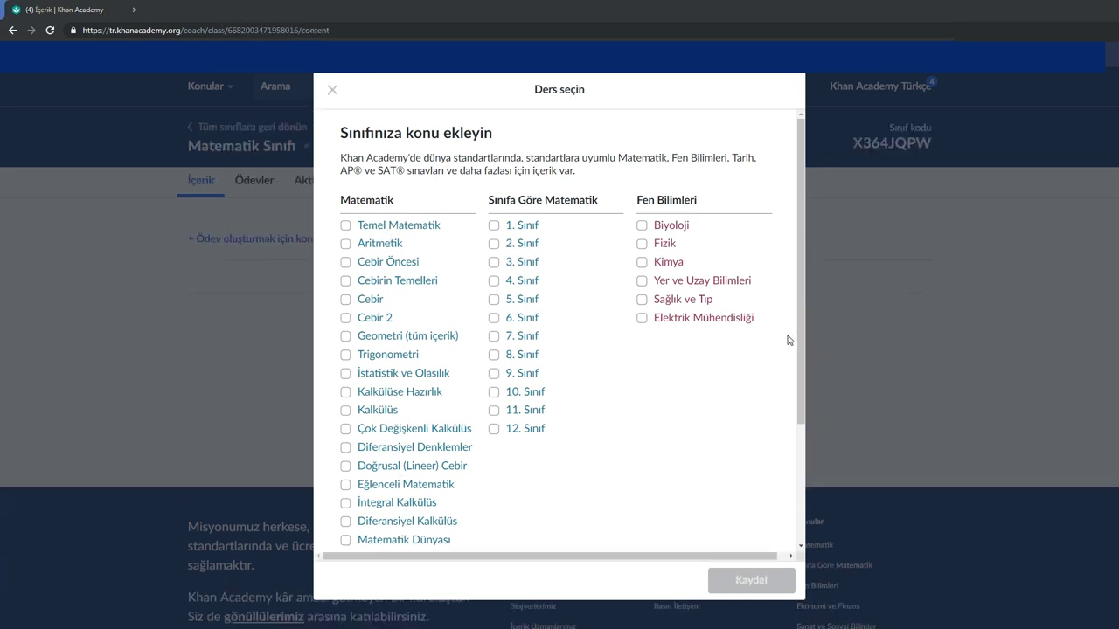
- Select the 7. Sınıf and 8. Sınıf mathematics courses as content for the new class
scroll(789, 436, "down", 2)
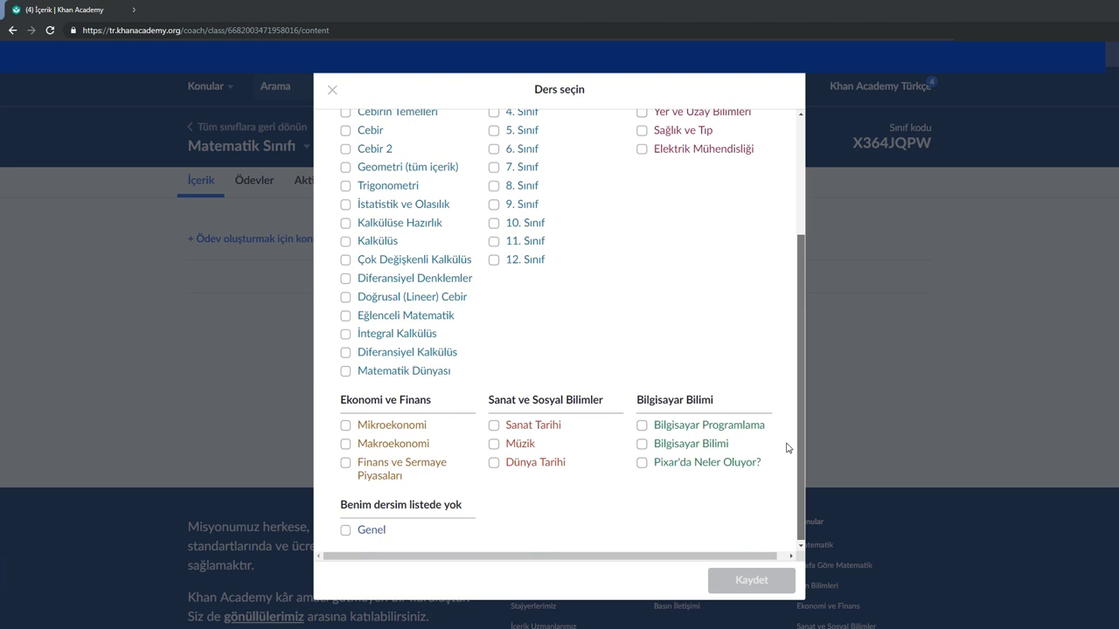
scroll(786, 448, "up", 3)
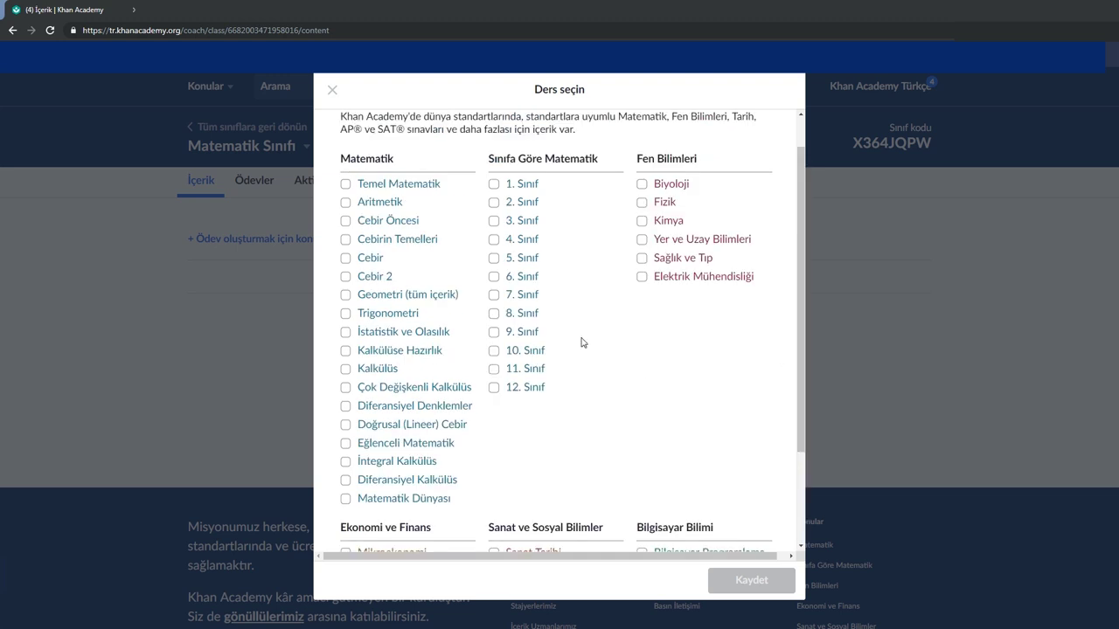
left_click(494, 295)
left_click(495, 314)
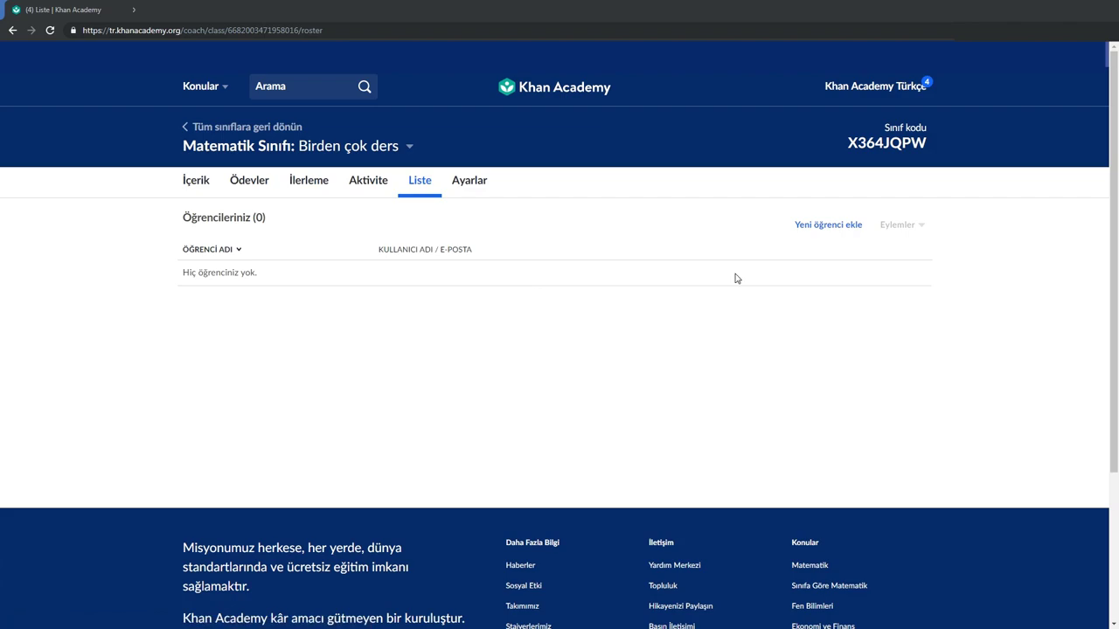
- Start adding students to Matematik Sınıfı, copy the join link for the class-code method, and return to the choice of methods
left_click(827, 226)
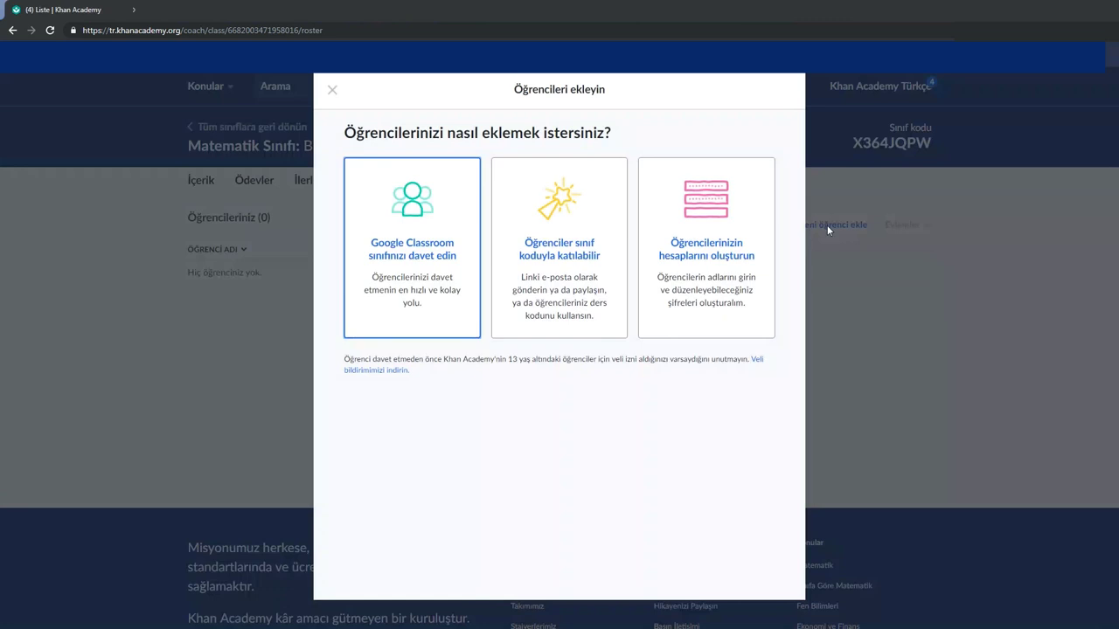
left_click(414, 271)
left_click(565, 270)
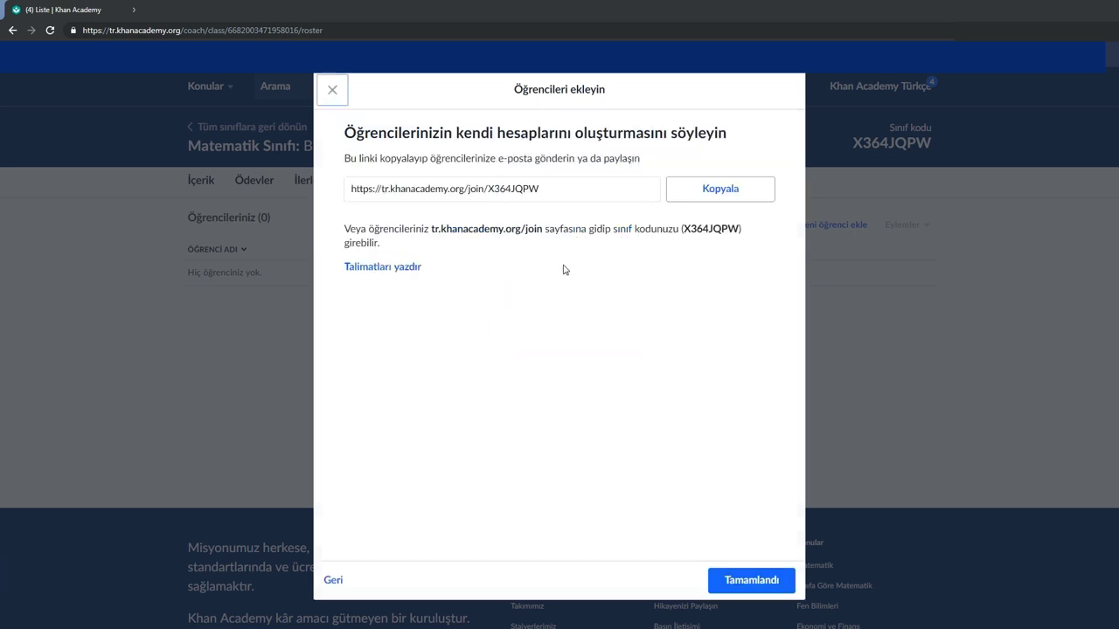
left_click(699, 192)
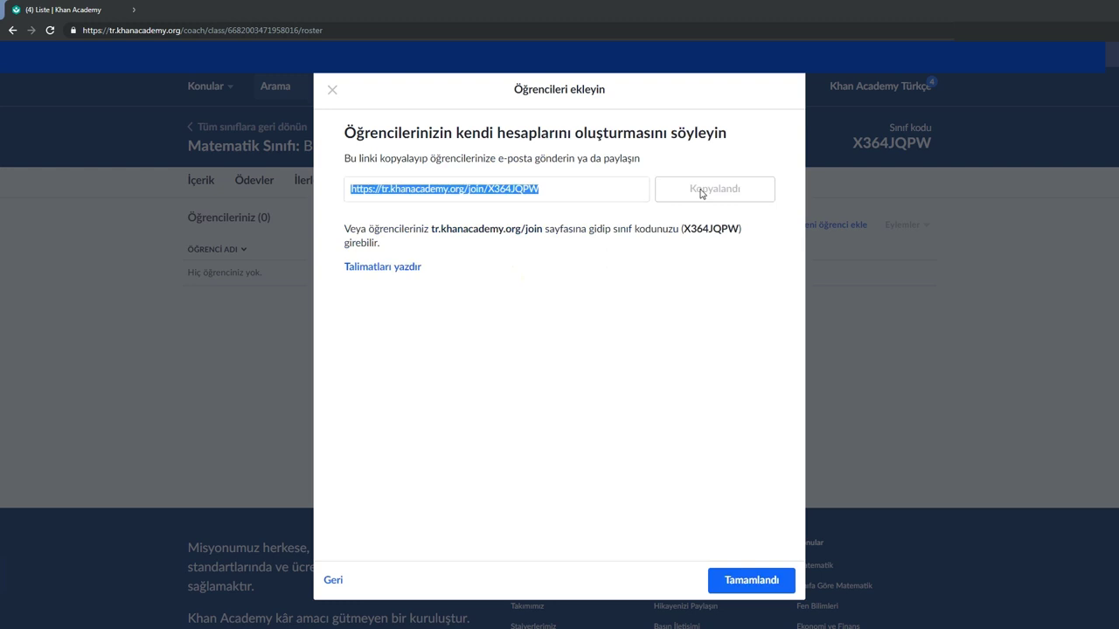
left_click(334, 580)
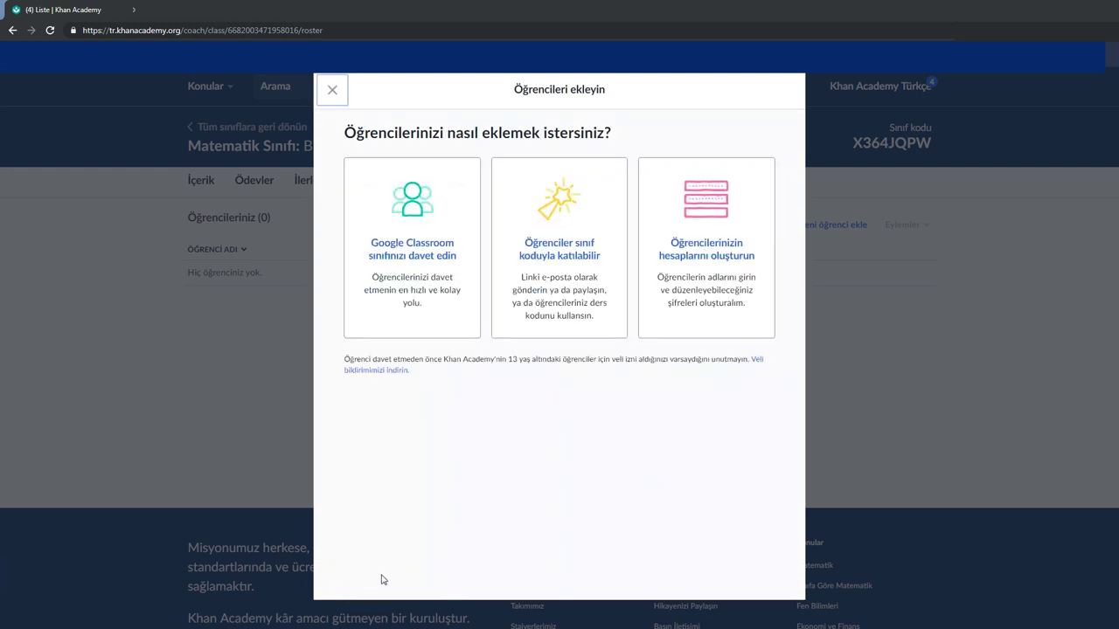
- Create a student account for Matematik Sınıfı by entering the student's name and keeping the suggested username and password
left_click(749, 231)
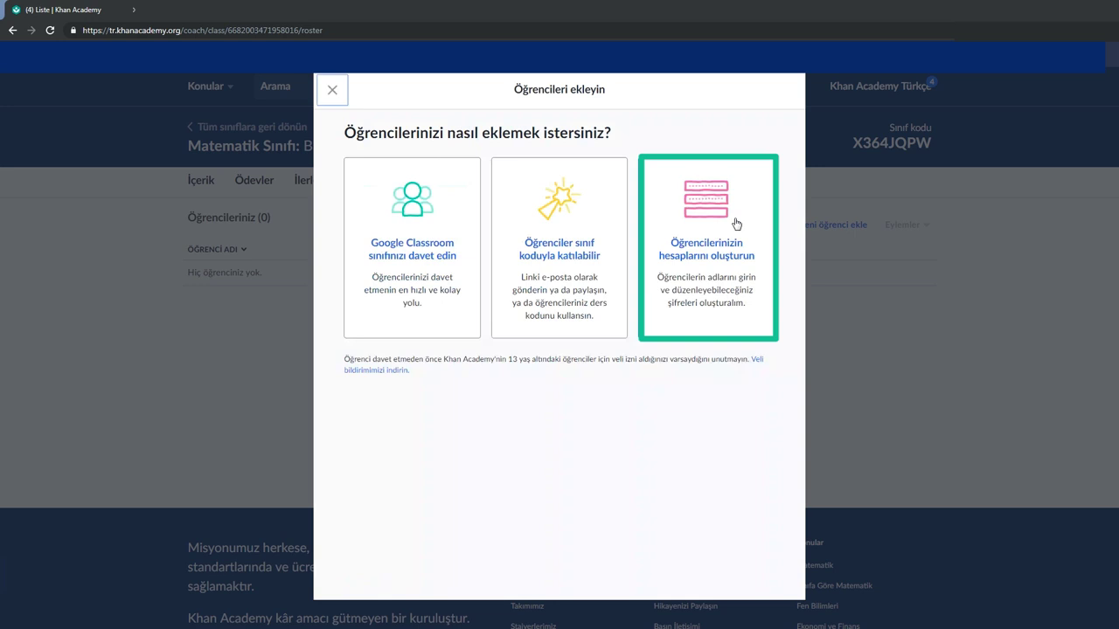
left_click(732, 227)
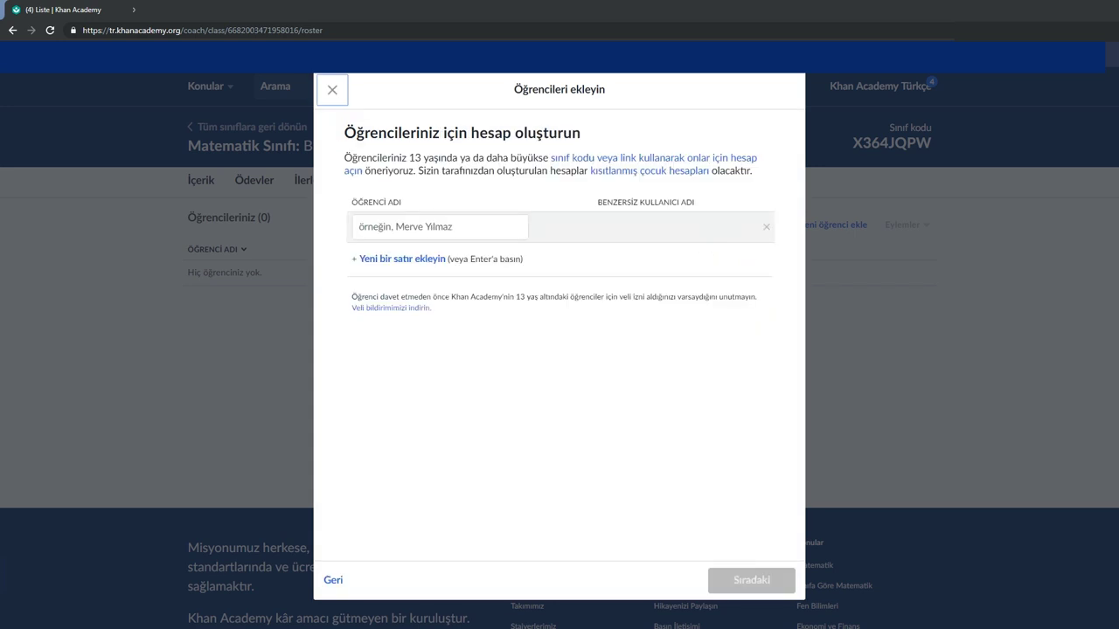
left_click(415, 227)
type("Neşe")
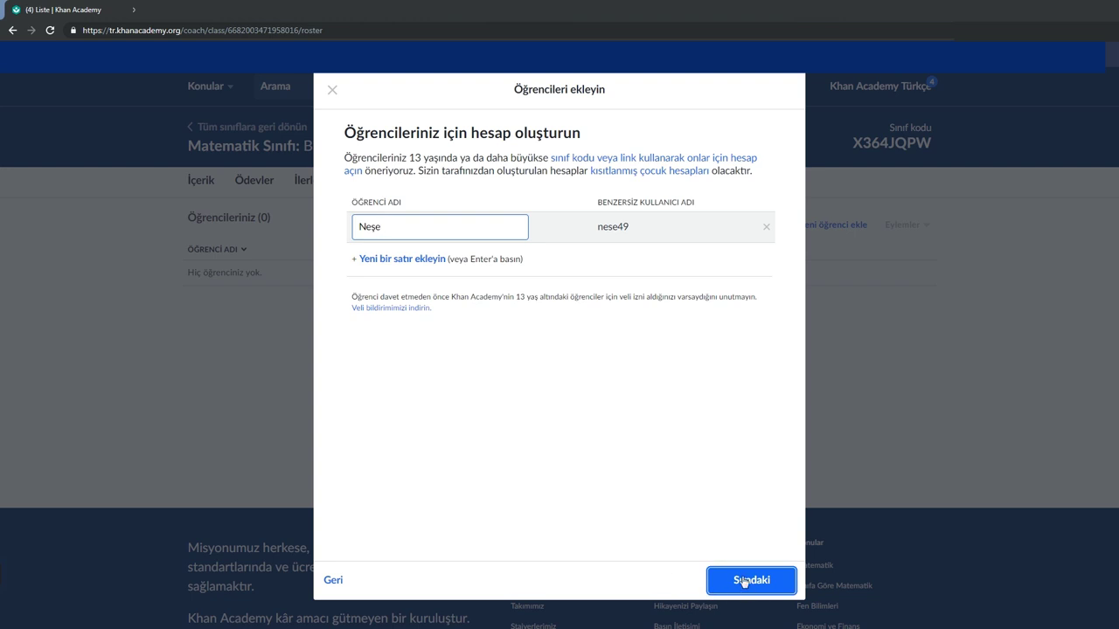
left_click(747, 581)
left_click(697, 221)
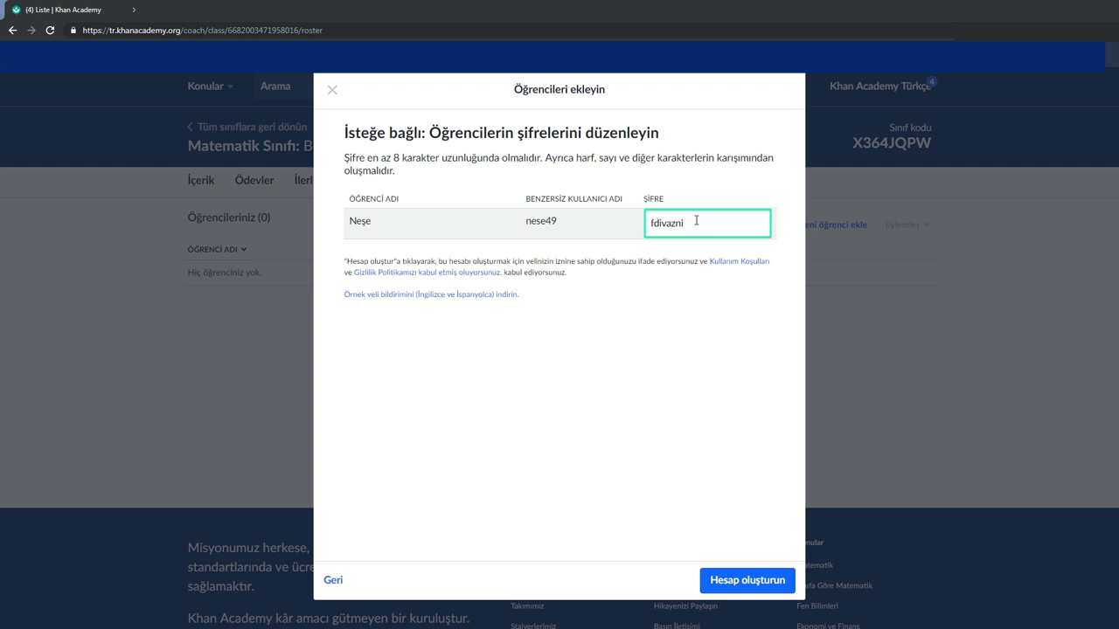
left_click(741, 585)
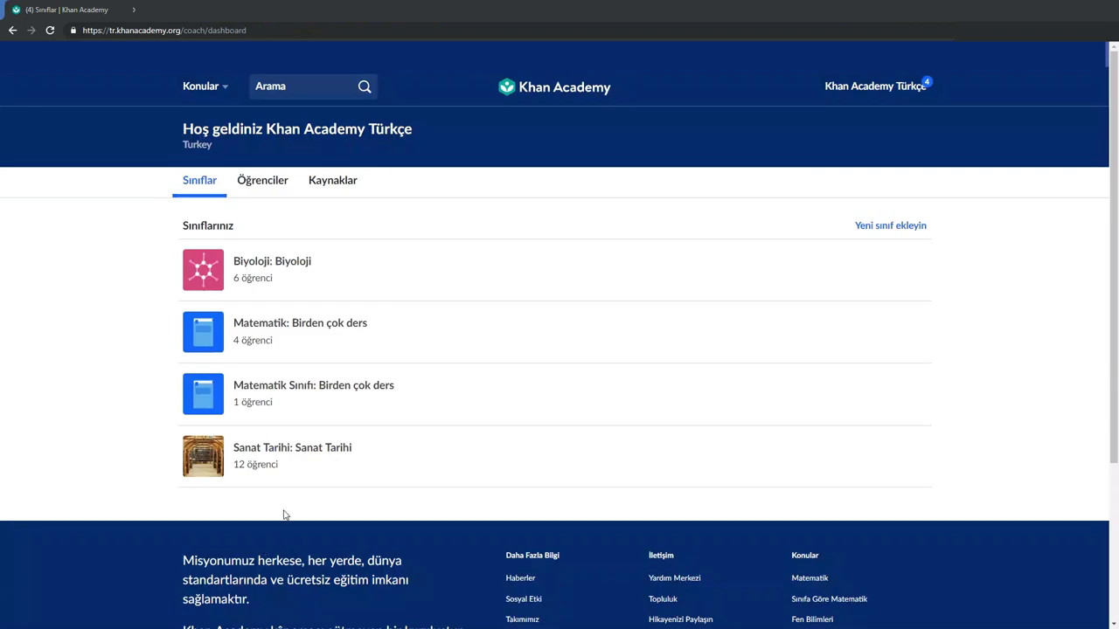
- Open the Biyoloji class's student list and view the actions available for the student in the second row
left_click(257, 266)
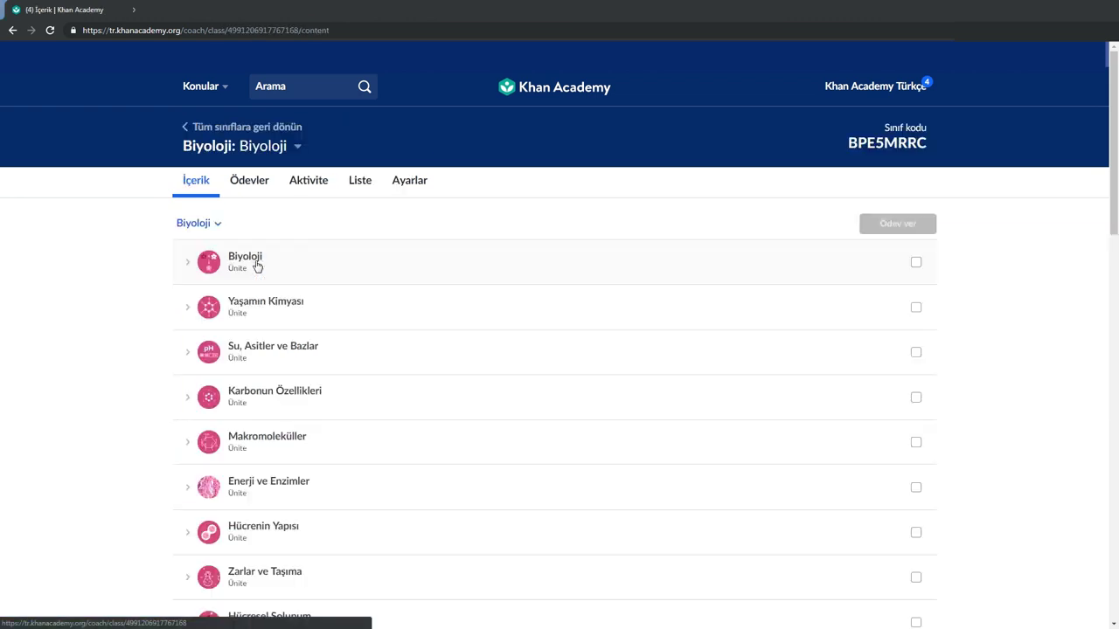
left_click(365, 191)
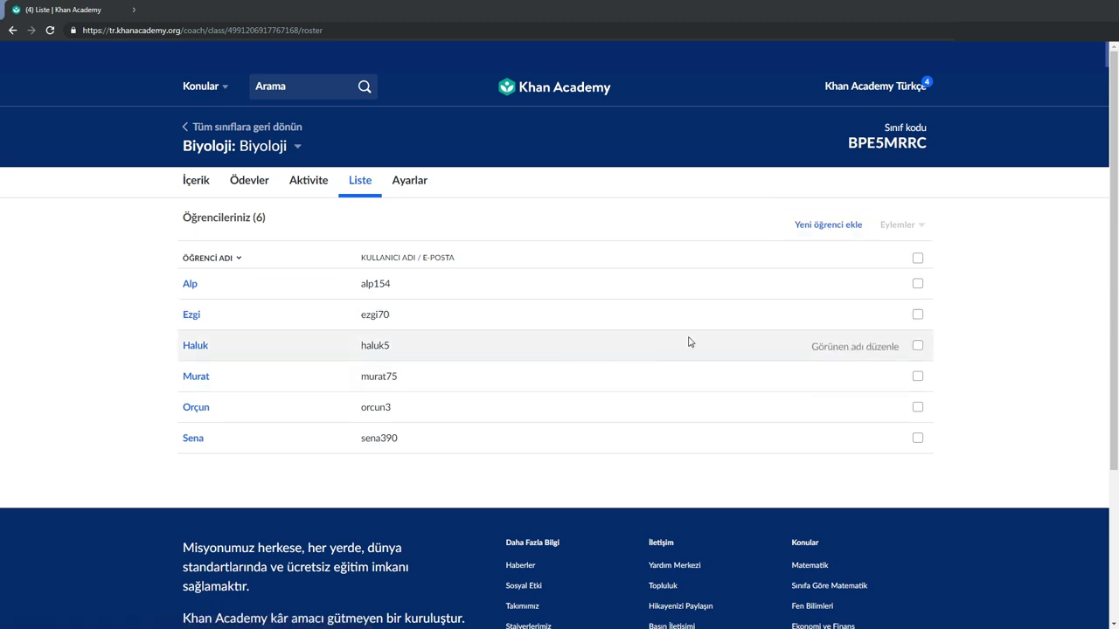
left_click(917, 316)
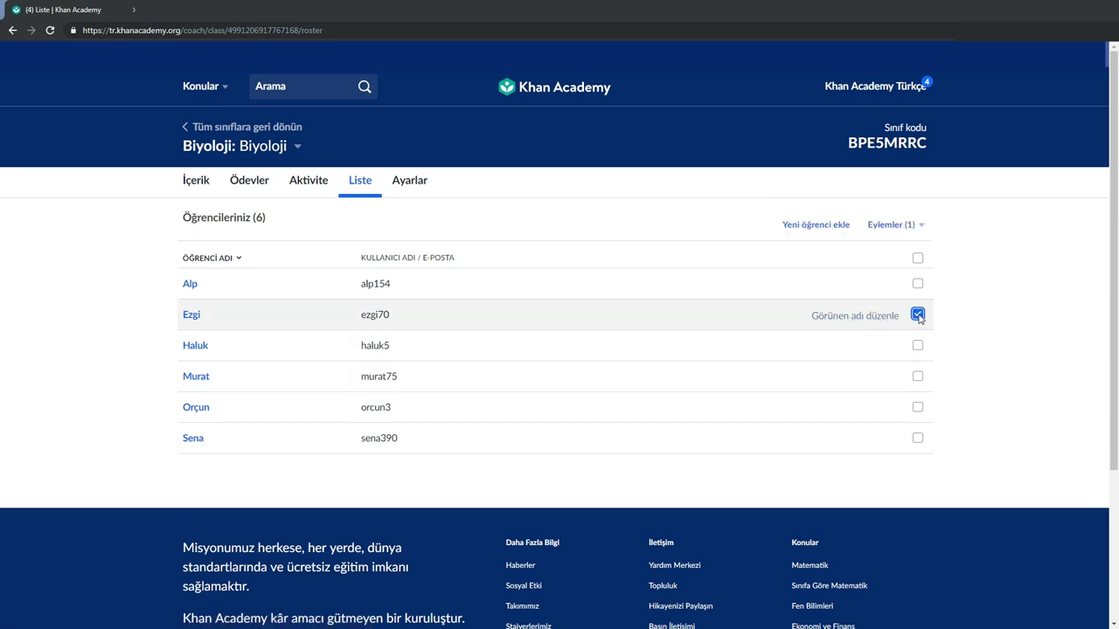
left_click(923, 227)
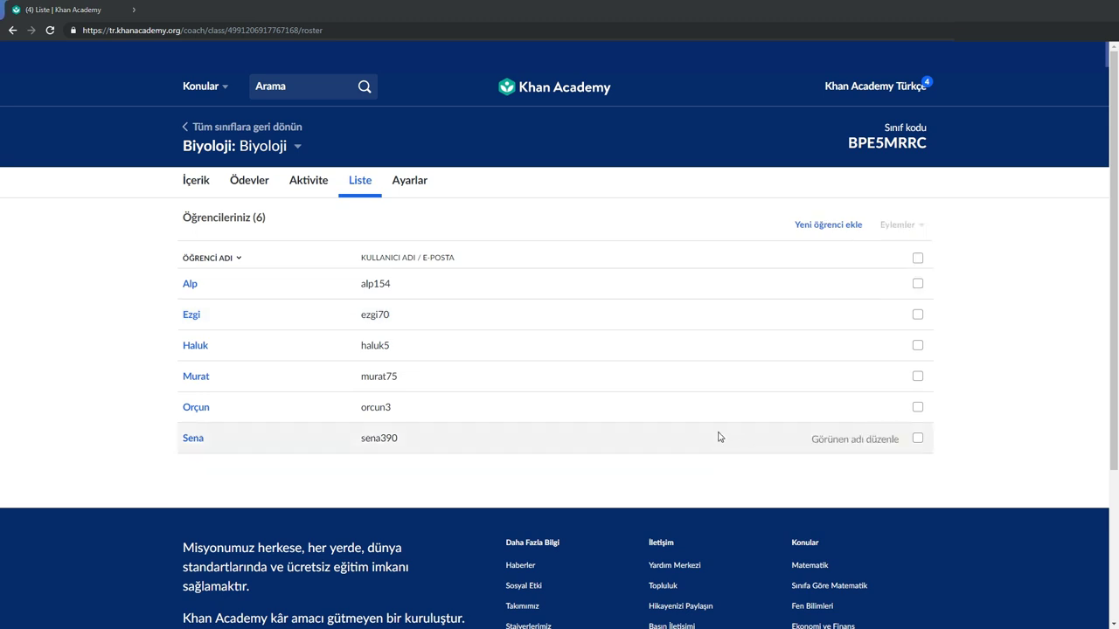
- Select all students in the Biyoloji class, view the actions available for them, and clear the selection
left_click(918, 259)
left_click(922, 229)
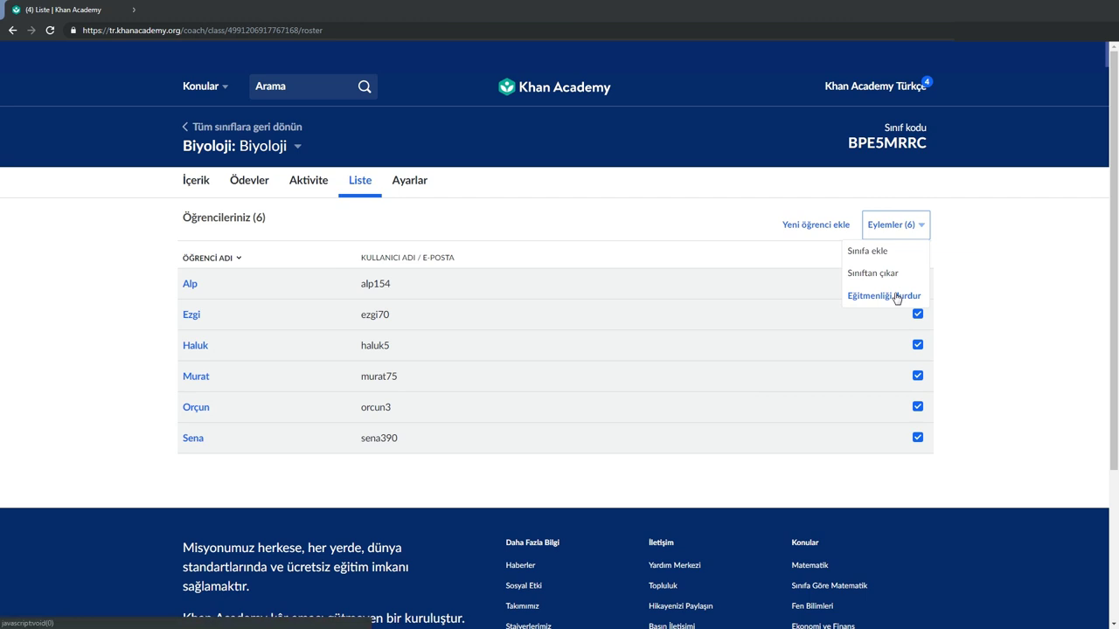
left_click(918, 259)
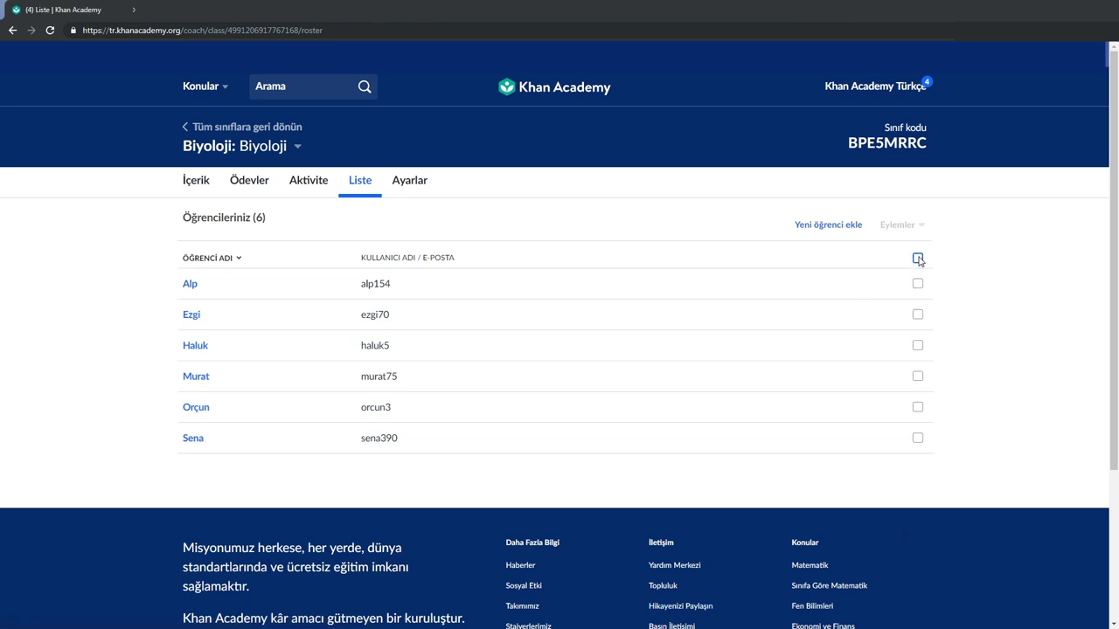
- Replace the display name of the first student in the Biyoloji list with a new name and save it
mouse_move(915, 290)
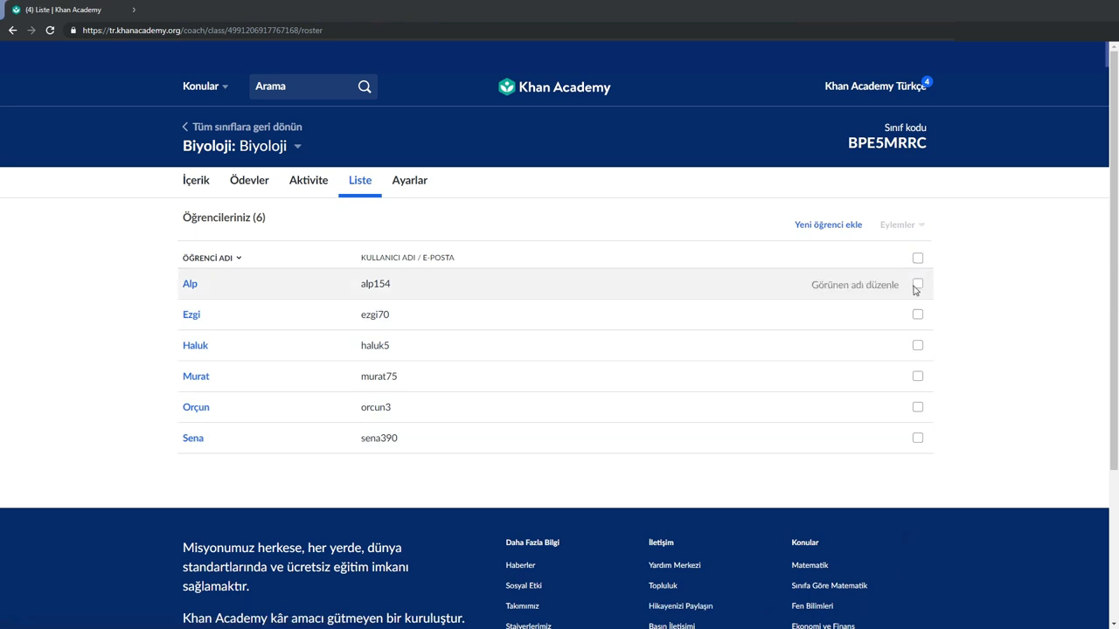
left_click(855, 287)
key("BackSpace")
key("BackSpace")
key("BackSpace")
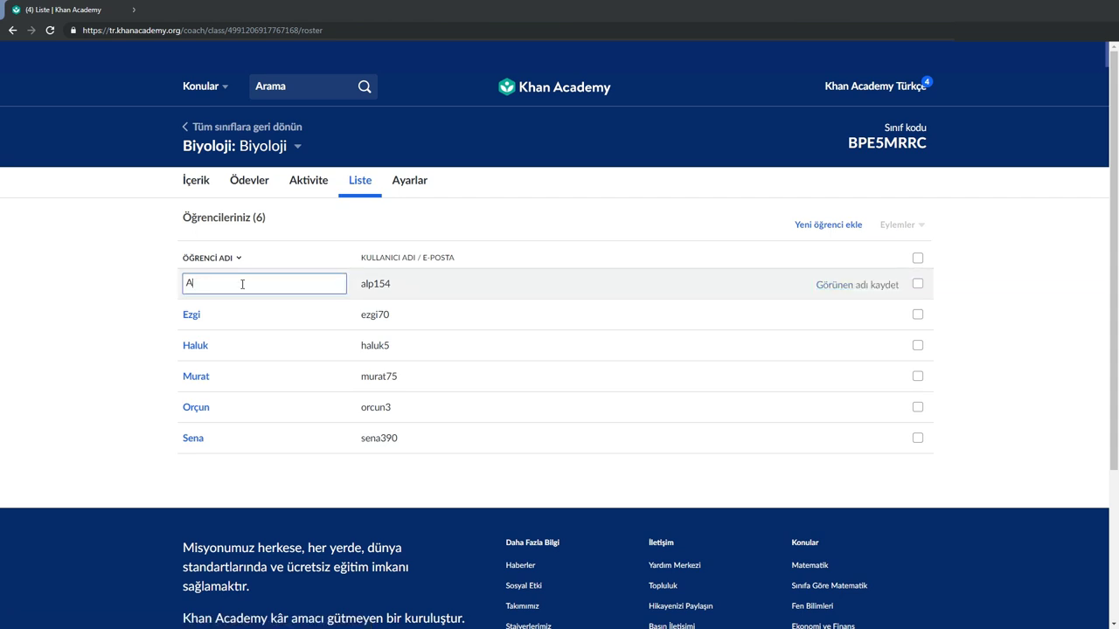
type("Berk")
left_click(852, 288)
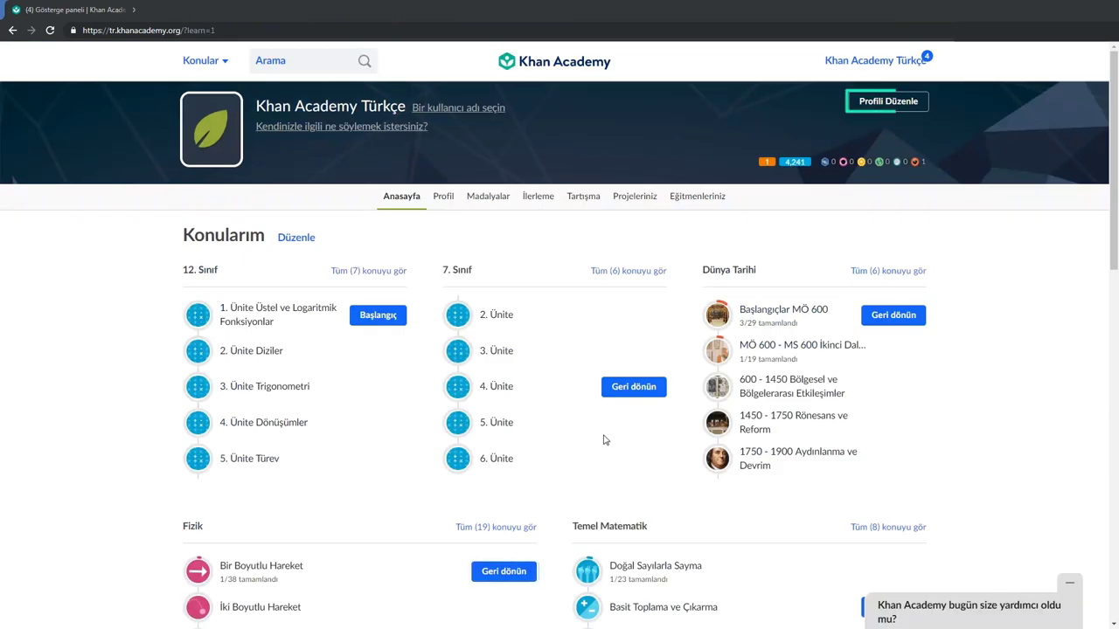
- Open the basic information of the account's profile for editing
left_click(883, 101)
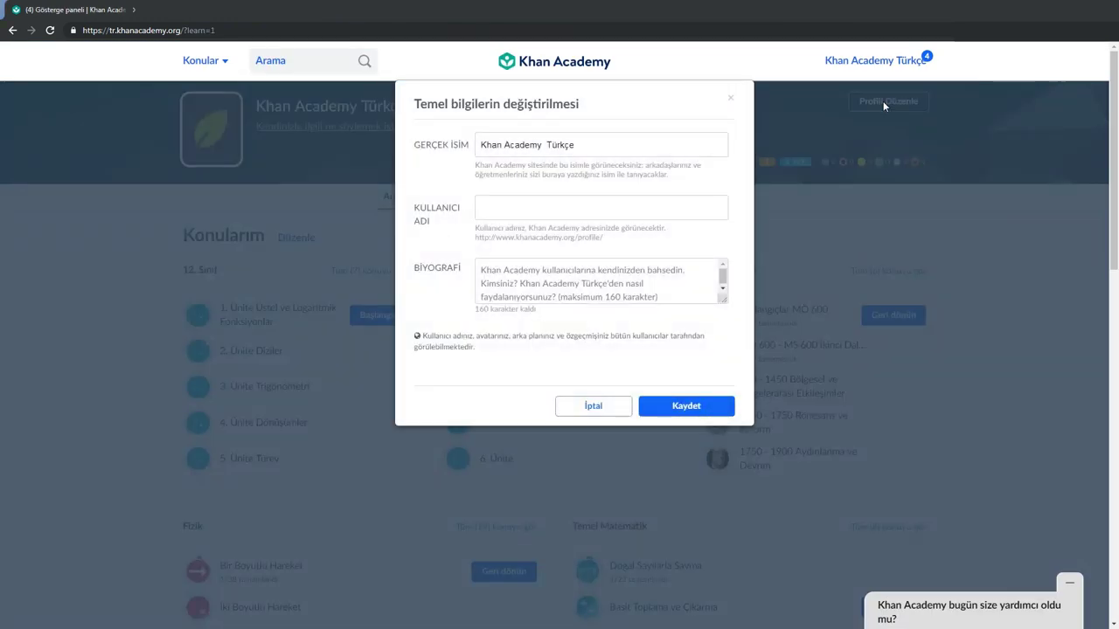